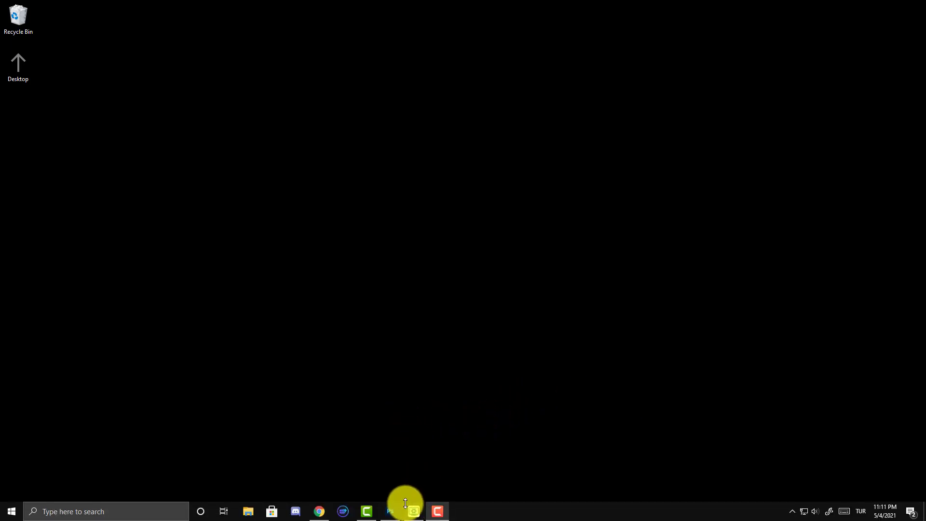
Launch Wallpaper Engine from the taskbar to bring up the editor's Welcome screen.
left_click(412, 512)
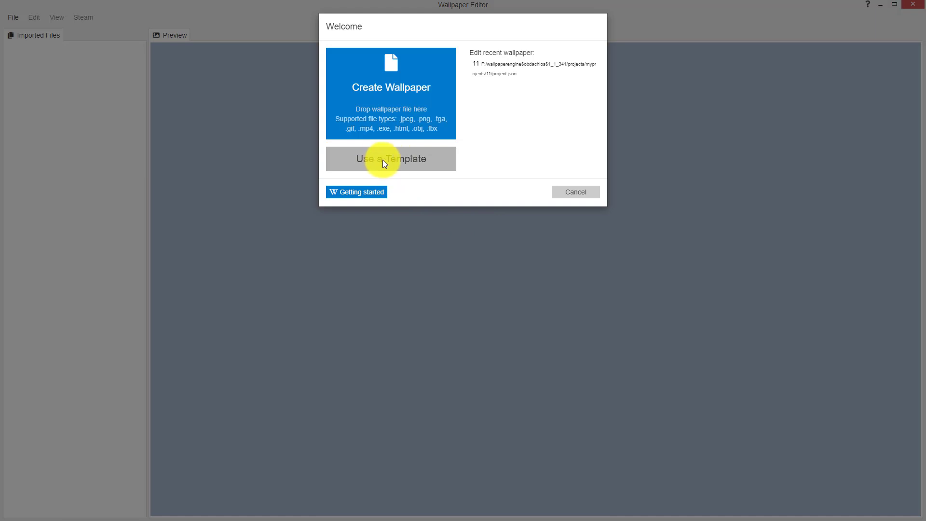
Create a project named 'vvv' from the Flag template, showing a yellow-black checkered flag.
left_click(409, 160)
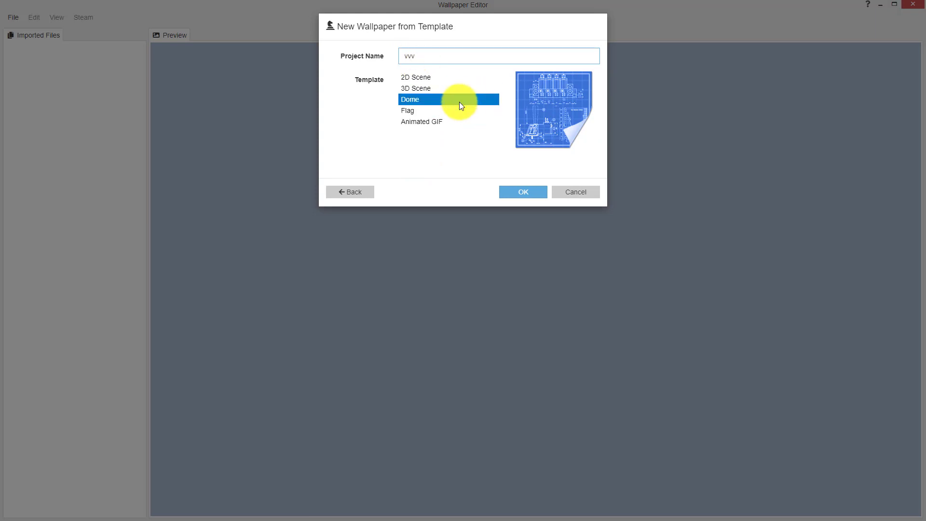
left_click(413, 110)
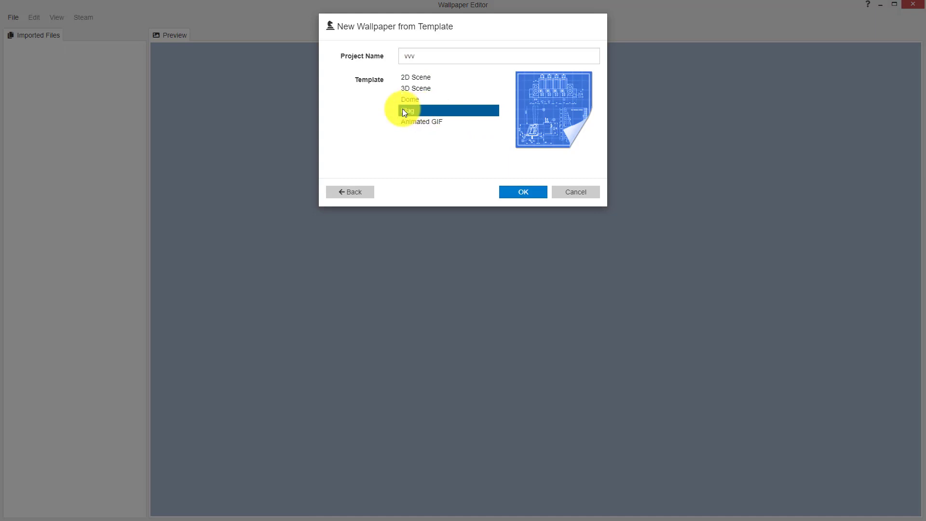
left_click(519, 190)
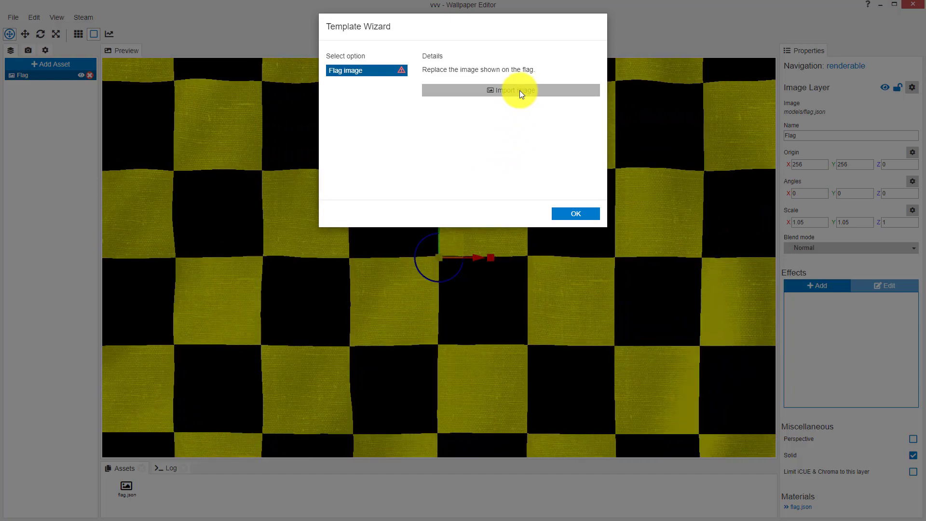
Save, then load the Vietnam flag PNG from the Desktop as the flag image and finish the wizard.
key("ctrl+s")
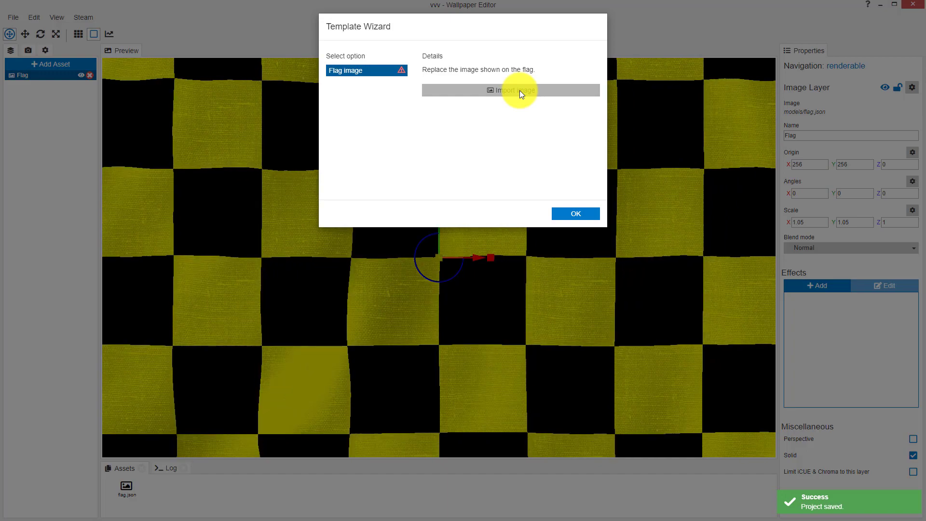
left_click(519, 90)
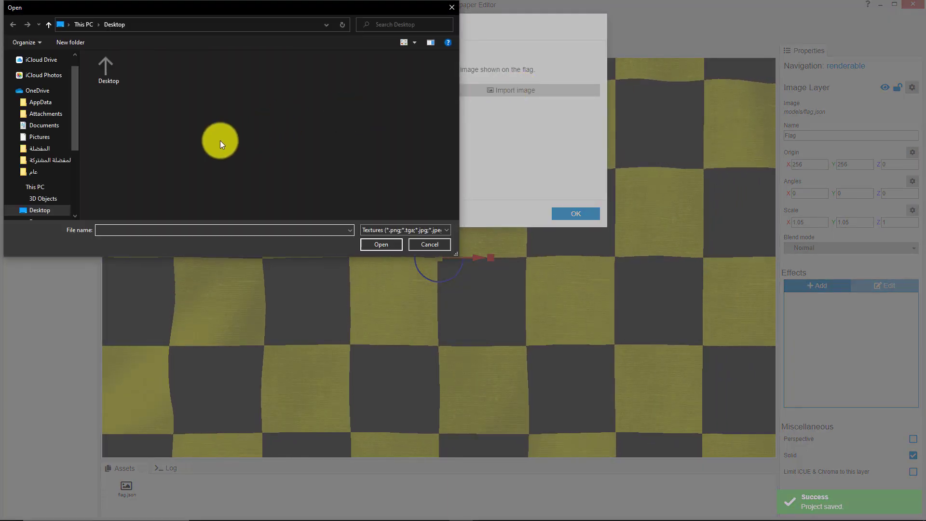
double_click(107, 70)
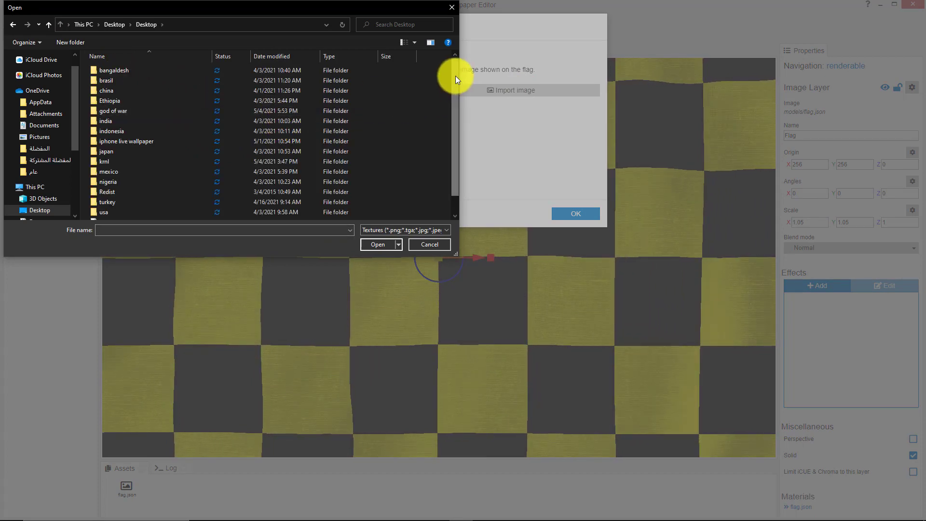
left_click_drag(455, 77, 463, 105)
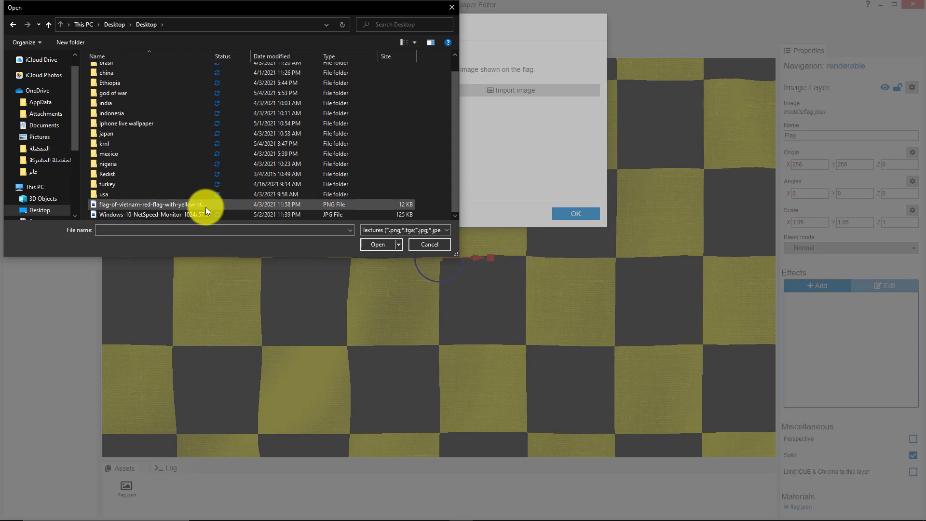
left_click(127, 205)
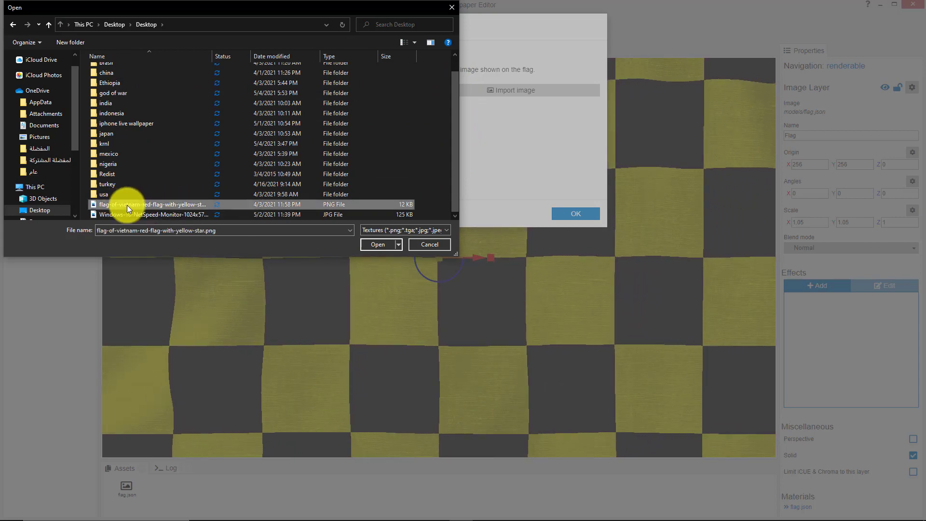
double_click(131, 205)
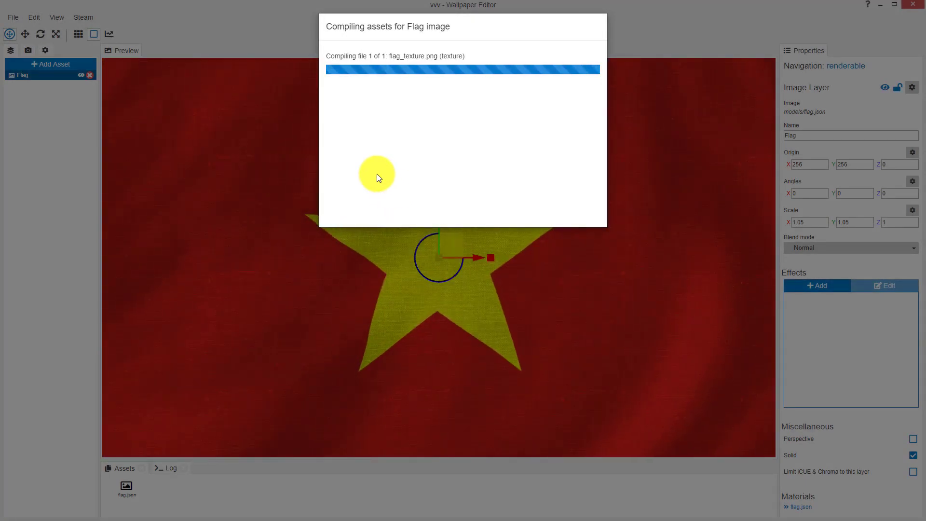
left_click(572, 214)
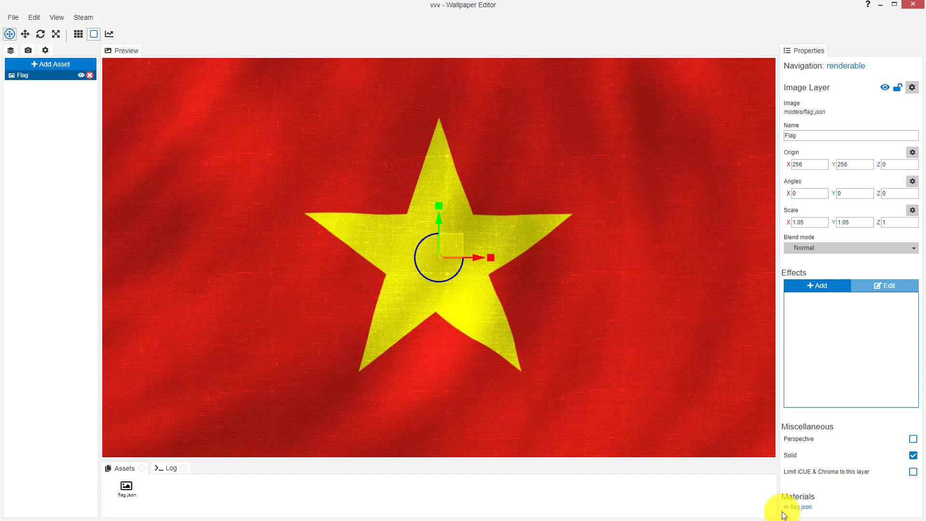
Save the project and open flag.json material settings showing Speed 0.4 and Strength 0.5.
key("ctrl+s")
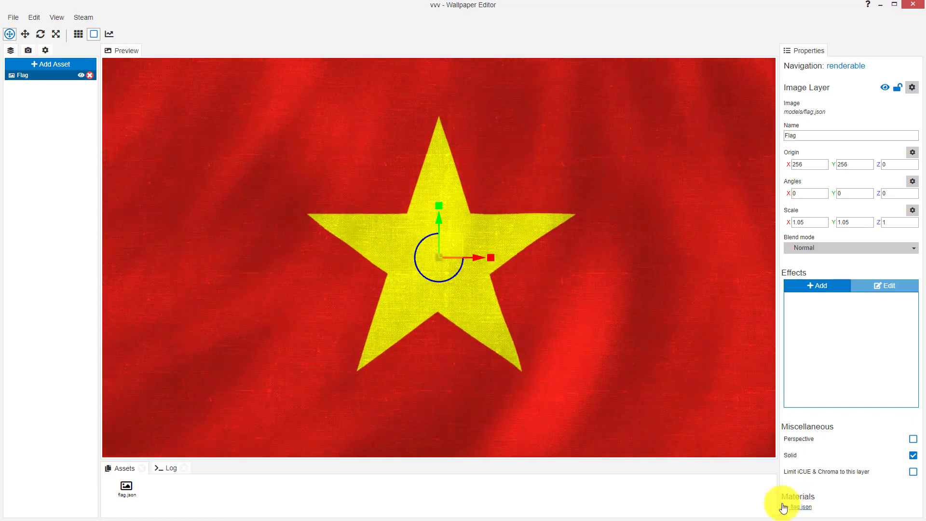
left_click(796, 506)
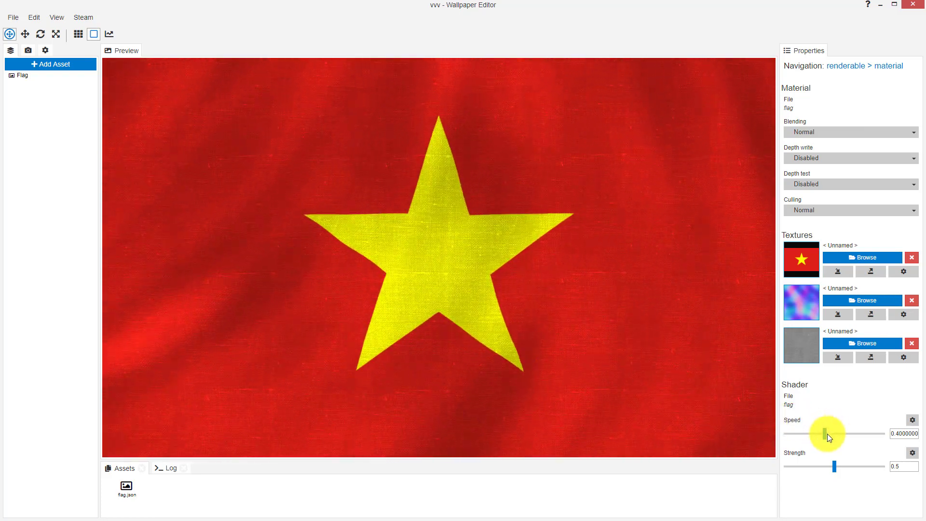
Set the flag shader's wave Speed to 0.41 and Strength to 0.64.
left_click_drag(822, 435, 886, 438)
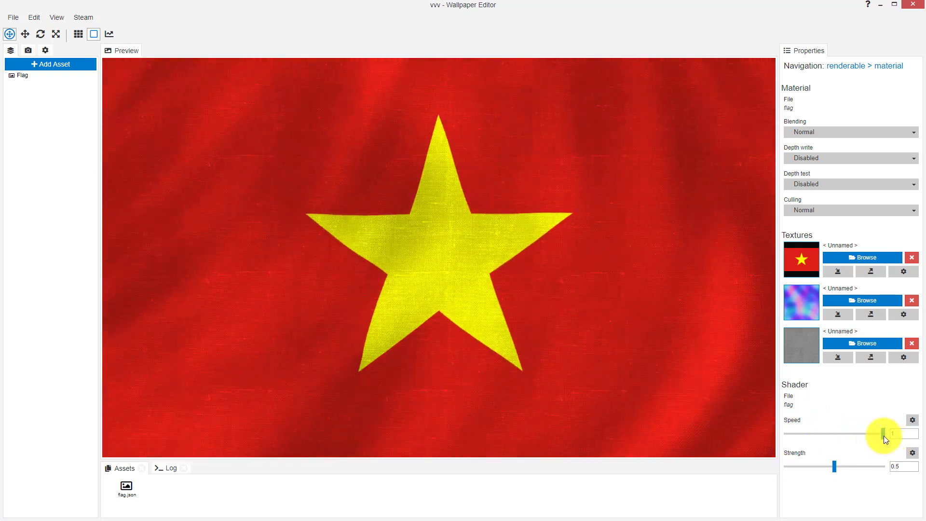
left_click_drag(884, 435, 795, 433)
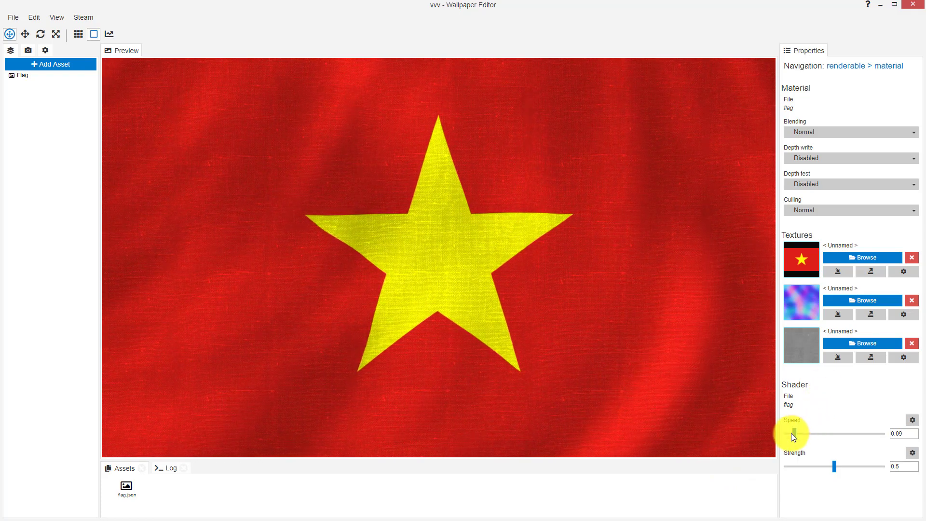
left_click_drag(797, 435, 826, 439)
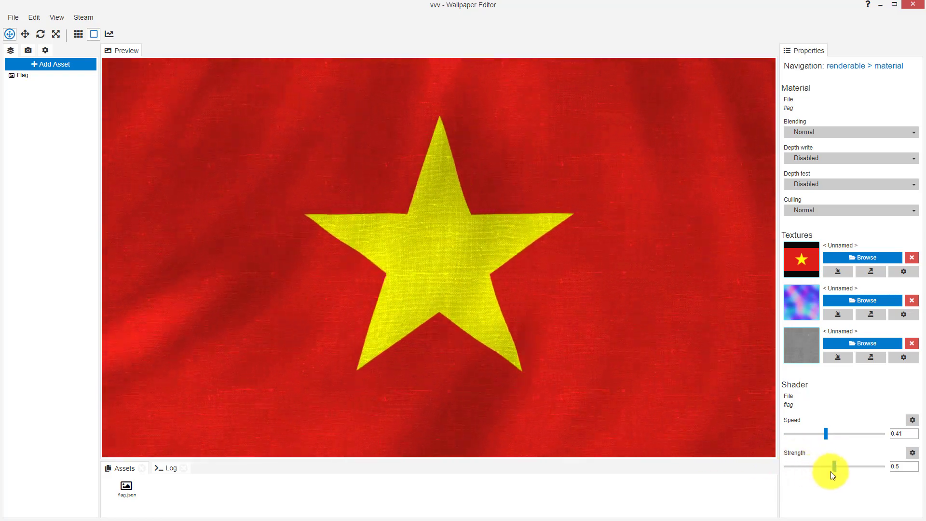
left_click_drag(835, 470, 887, 478)
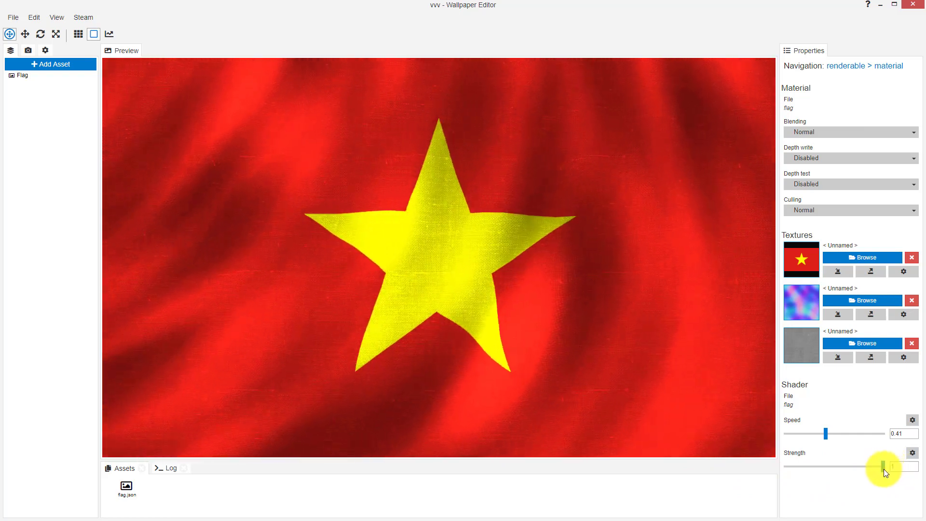
left_click_drag(883, 468, 793, 469)
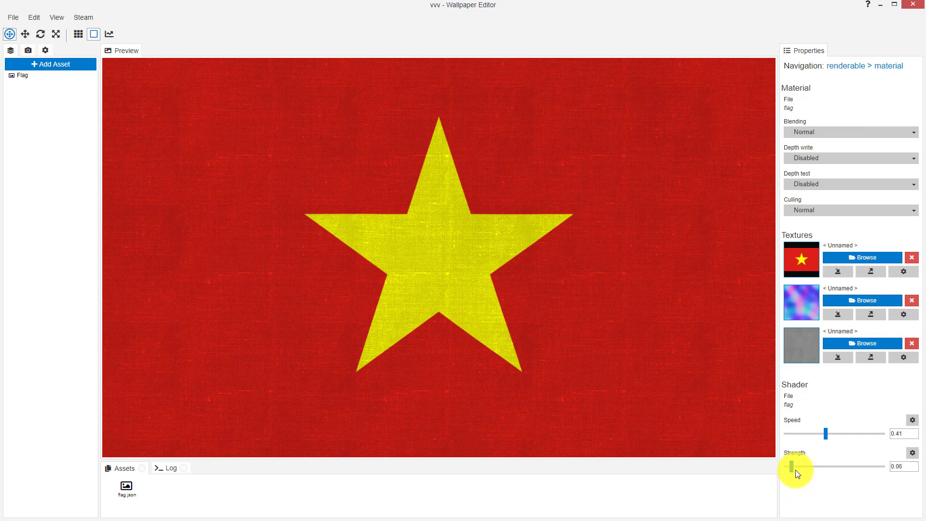
left_click_drag(794, 470, 846, 473)
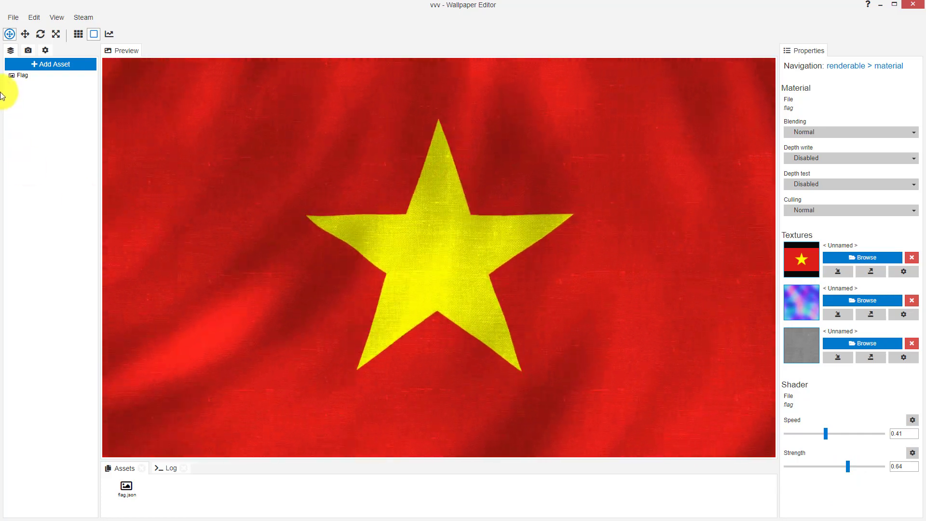
Add an Enhance > Local Contrast effect to the Flag layer (13x13 kernel, Scale 1, Strength 1).
left_click(24, 72)
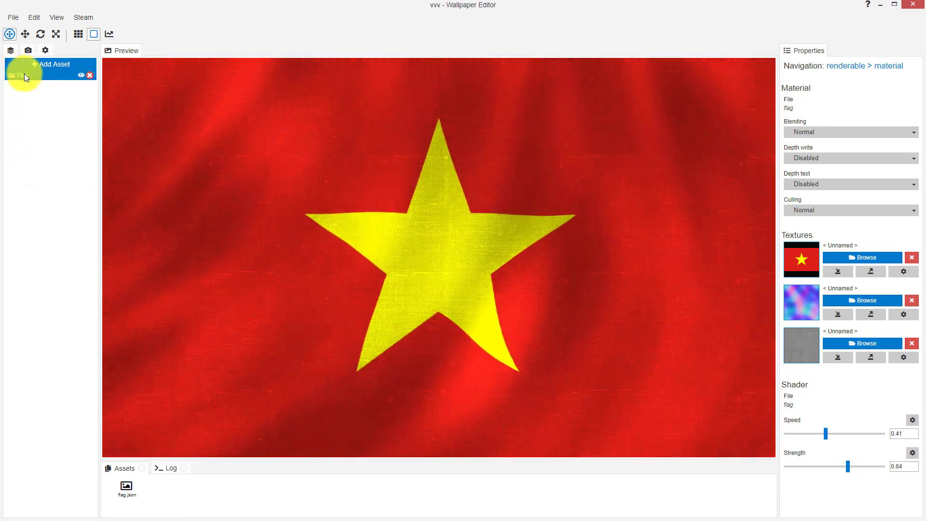
left_click(25, 72)
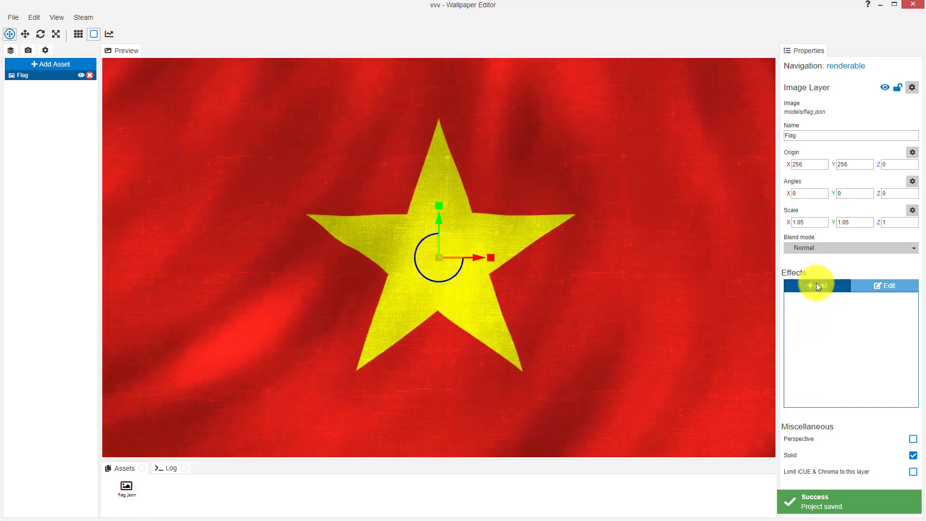
left_click(817, 284)
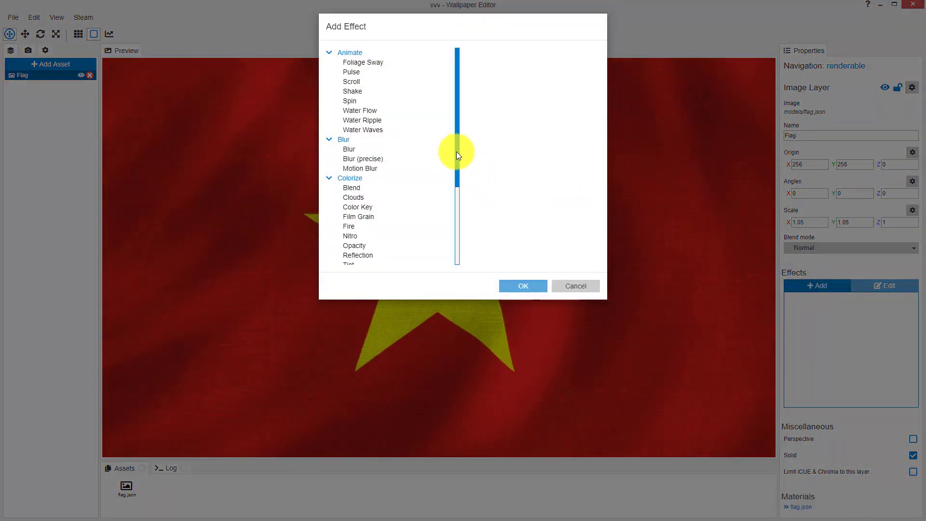
left_click_drag(456, 152, 458, 255)
left_click(376, 260)
left_click(368, 252)
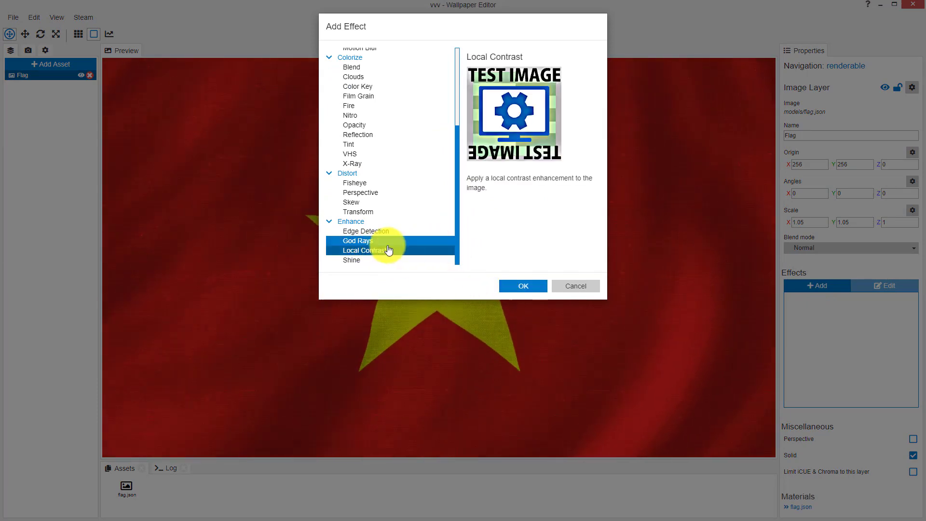
left_click(520, 289)
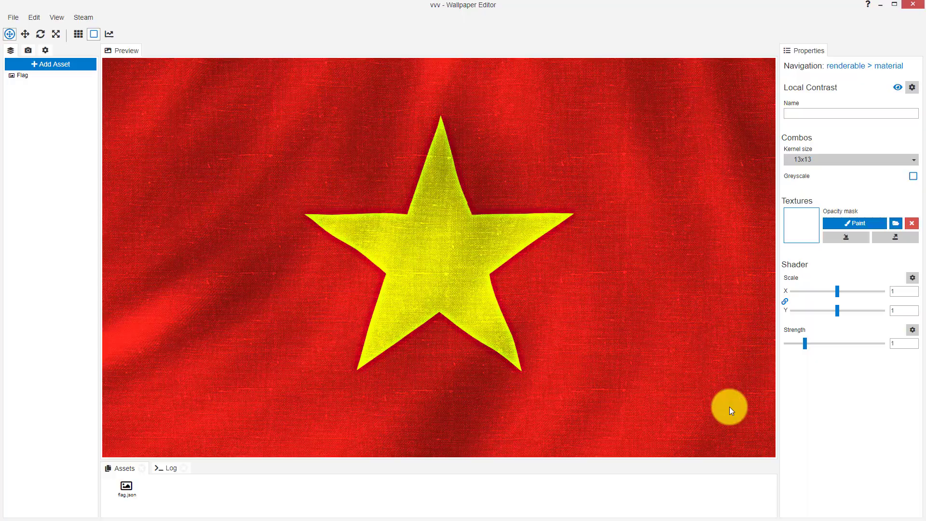
Lower the Local Contrast Strength slider to 0.78.
mouse_move(803, 347)
left_mouse_down()
mouse_move(859, 346)
mouse_move(777, 349)
mouse_move(801, 347)
left_mouse_up()
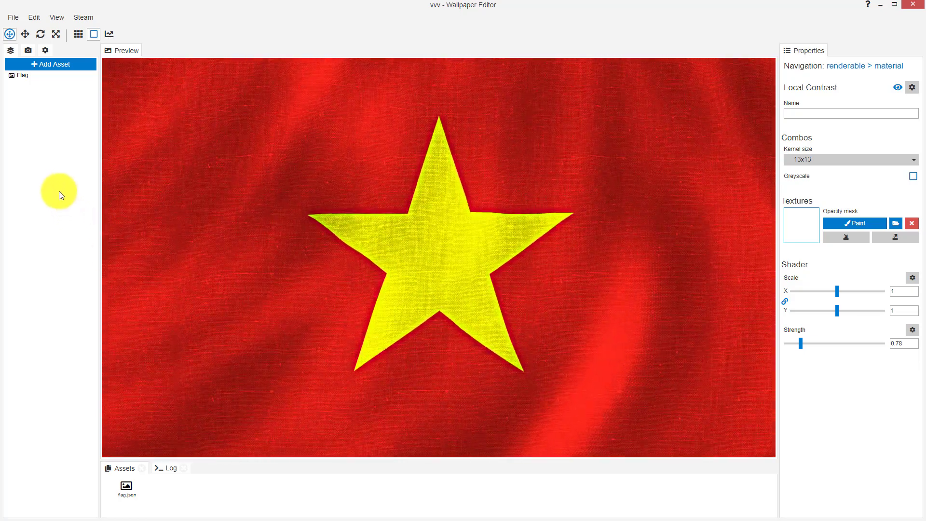
Save the project and use File > Apply Wallpaper to open Browse Wallpapers for vvv.
key("ctrl+s")
left_click(13, 19)
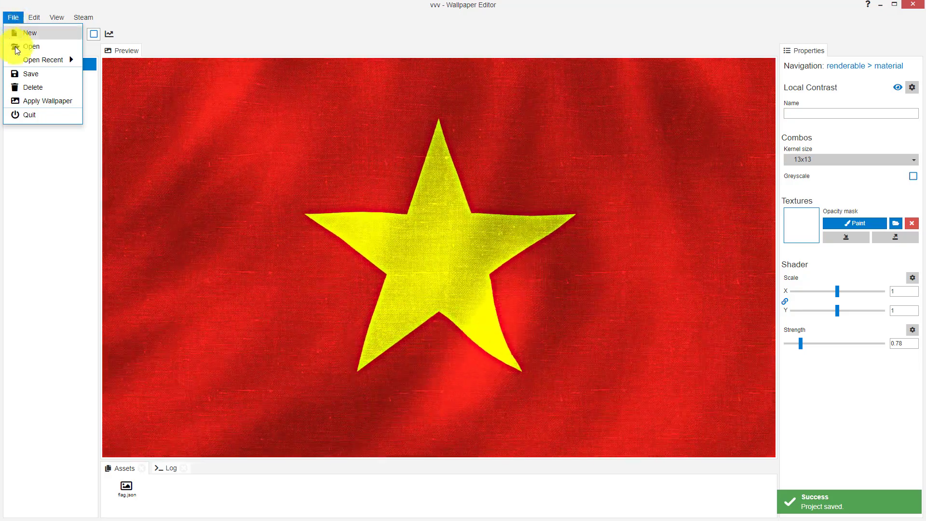
left_click(28, 72)
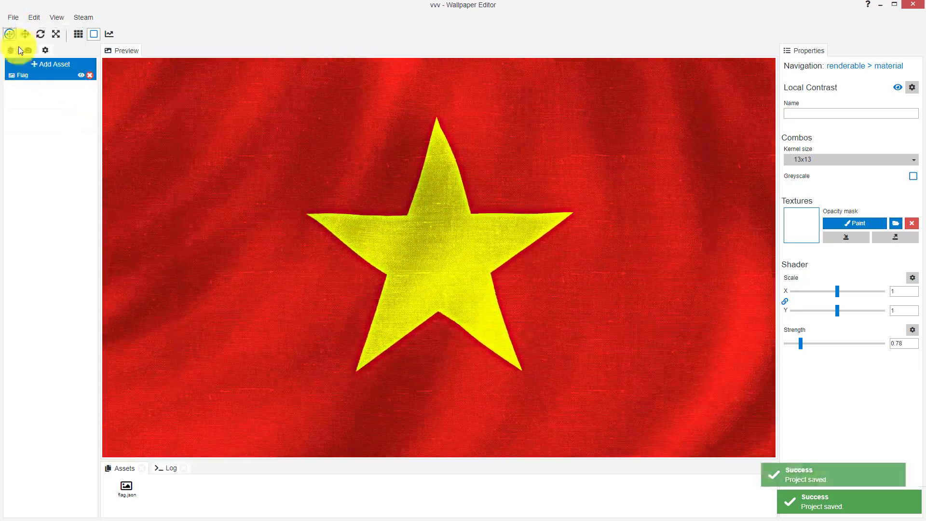
left_click(13, 19)
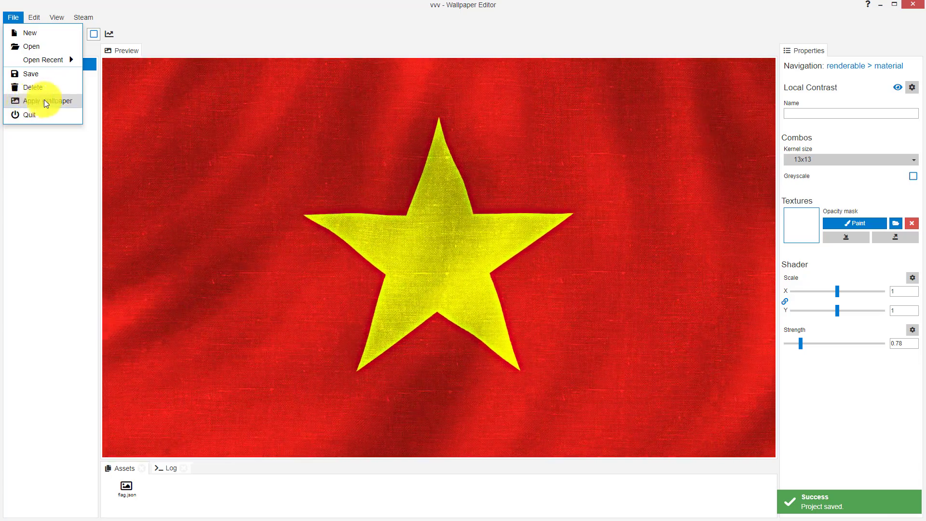
left_click(37, 100)
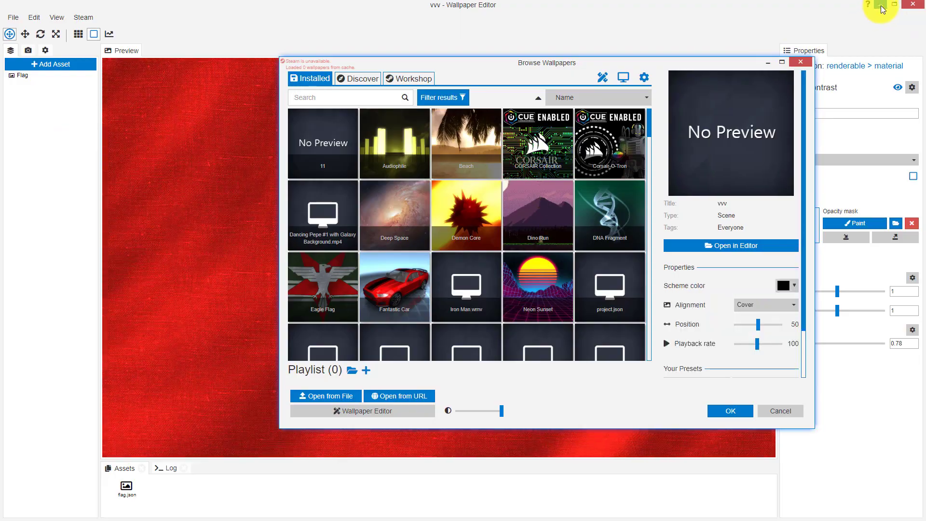
Minimize the editor and wallpaper browser to reveal the waving Vietnam flag desktop.
left_click(881, 4)
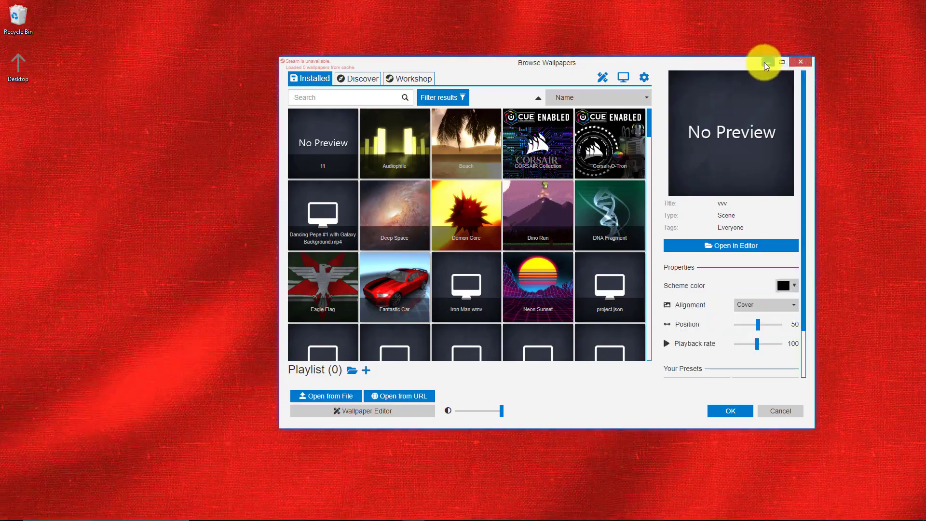
left_click(767, 63)
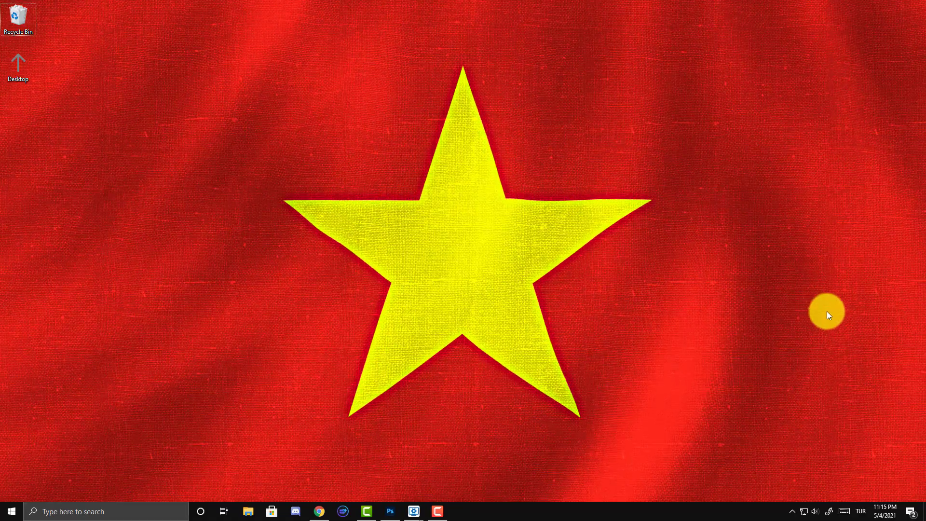
left_click(824, 315)
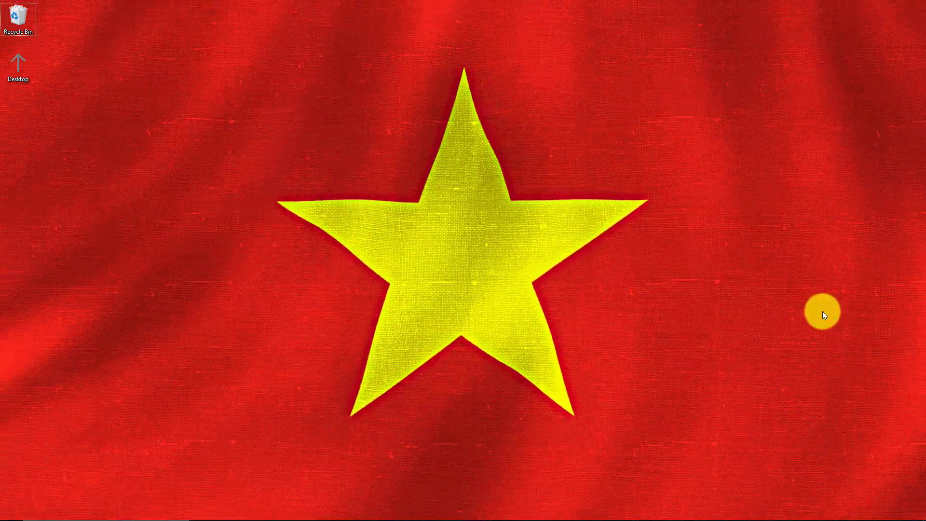